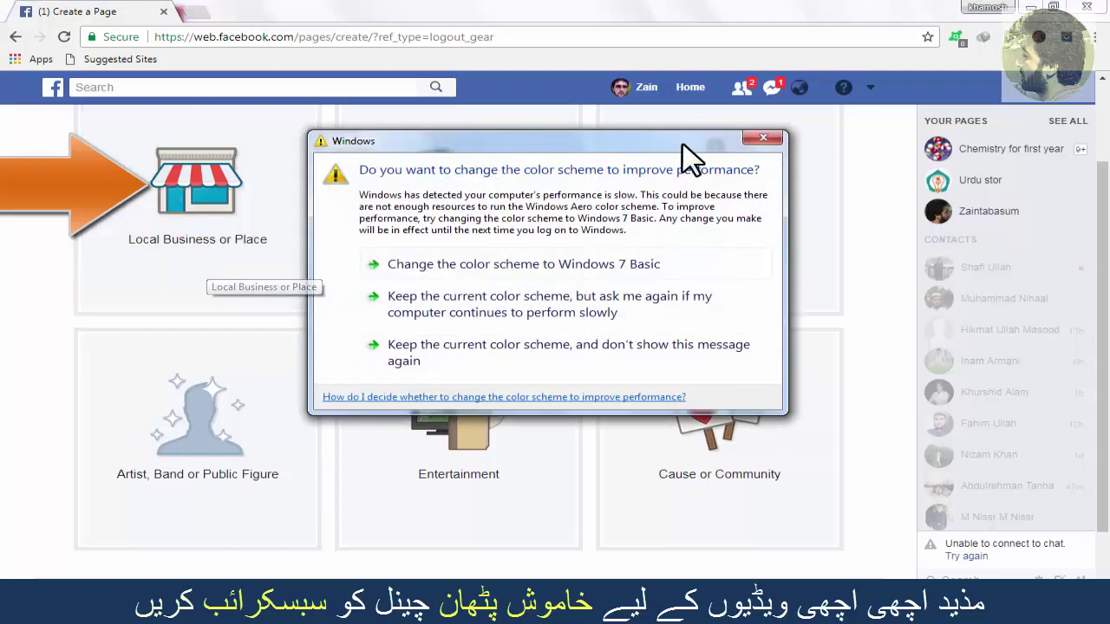
Step: Dismiss the Windows color scheme prompt, choose the Entertainment page type and set its category to TV Channel
click(759, 139)
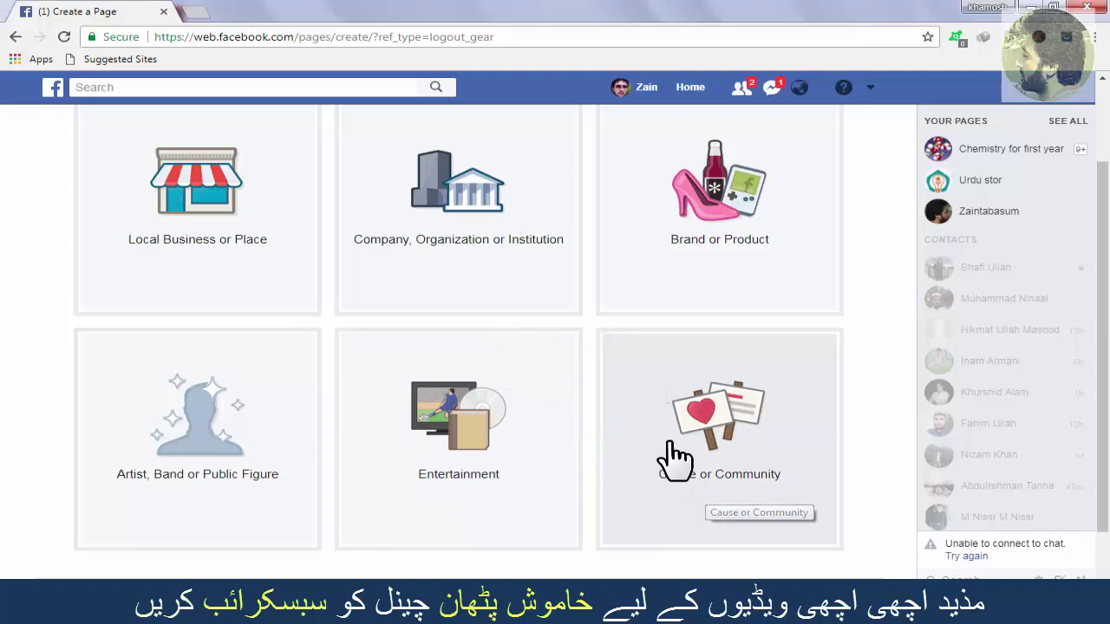
click(456, 488)
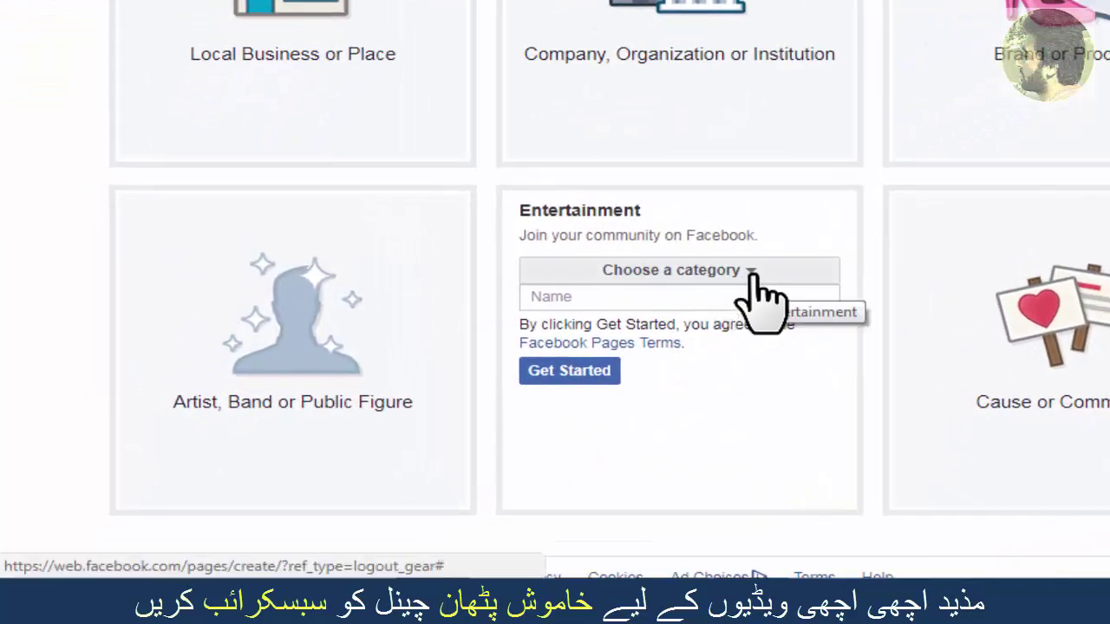
click(752, 275)
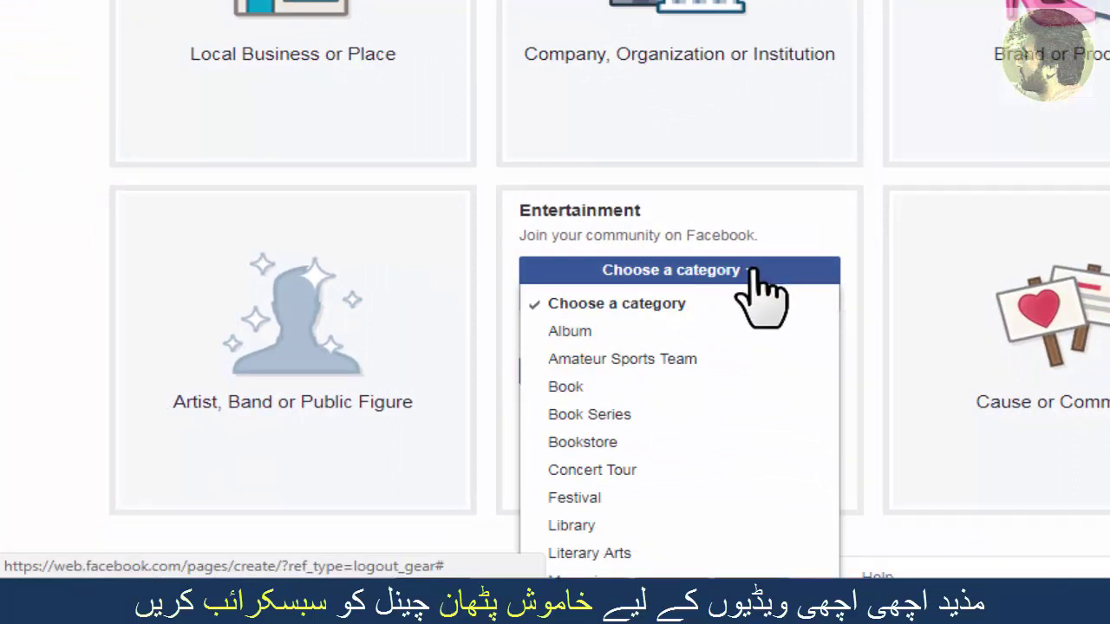
scroll(555, 312, down, 4)
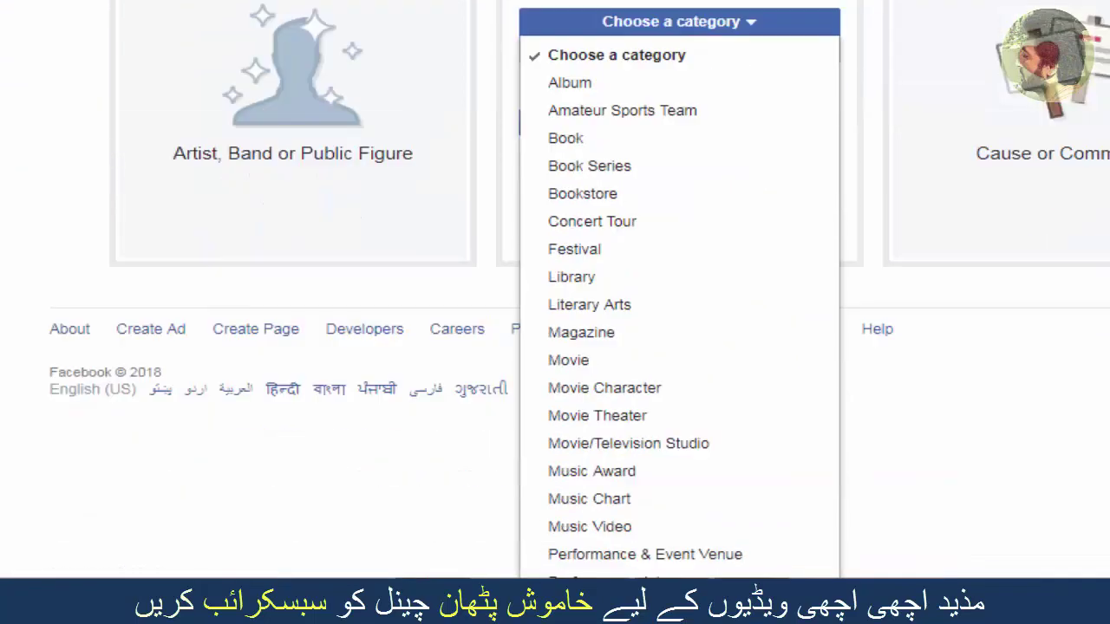
scroll(554, 312, down, 1)
scroll(555, 313, down, 2)
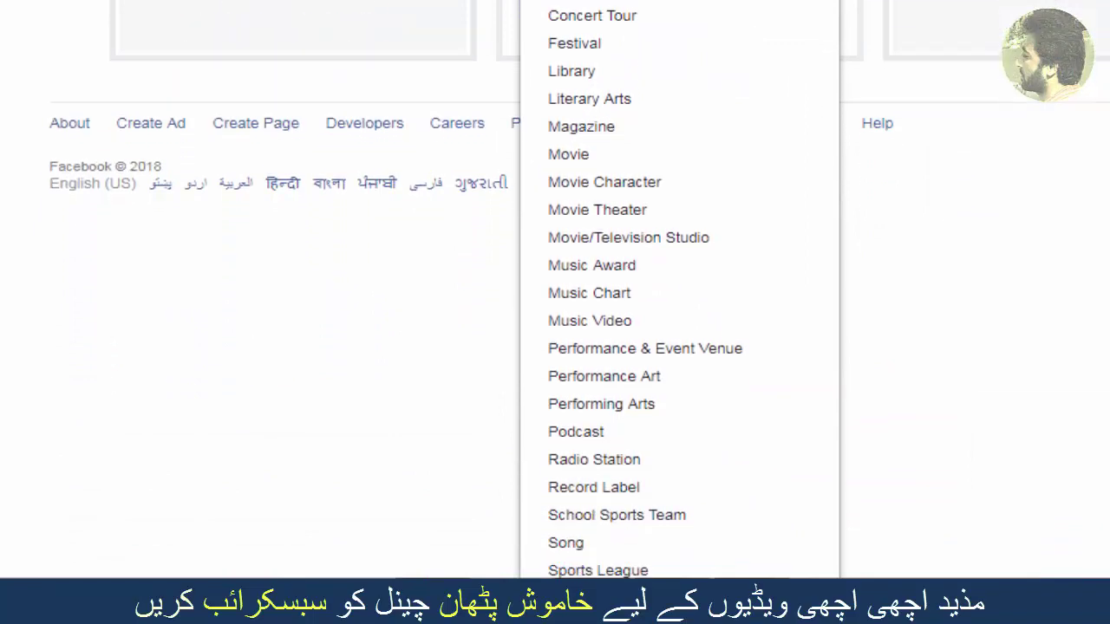
scroll(555, 312, down, 1)
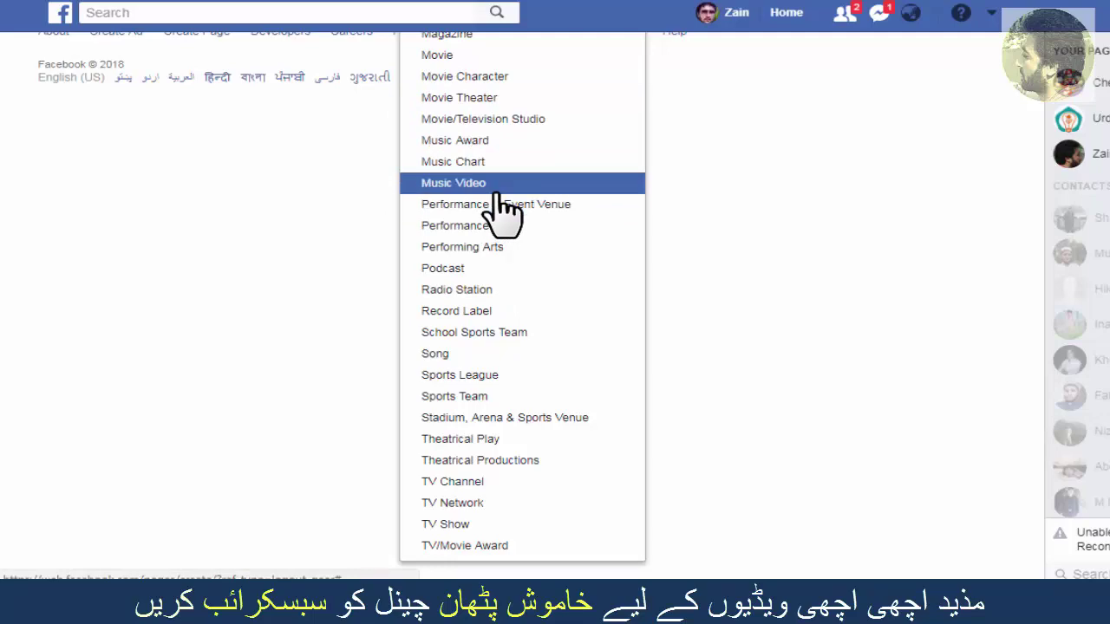
click(469, 486)
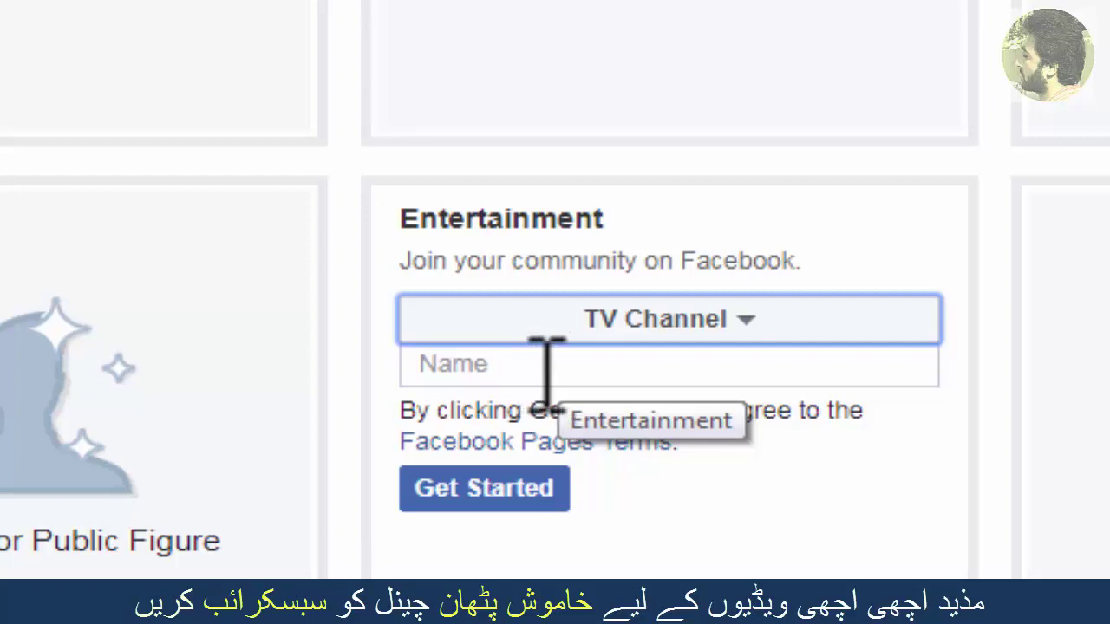
Step: Name the new page "Khamosh Pathan" and create it
click(547, 364)
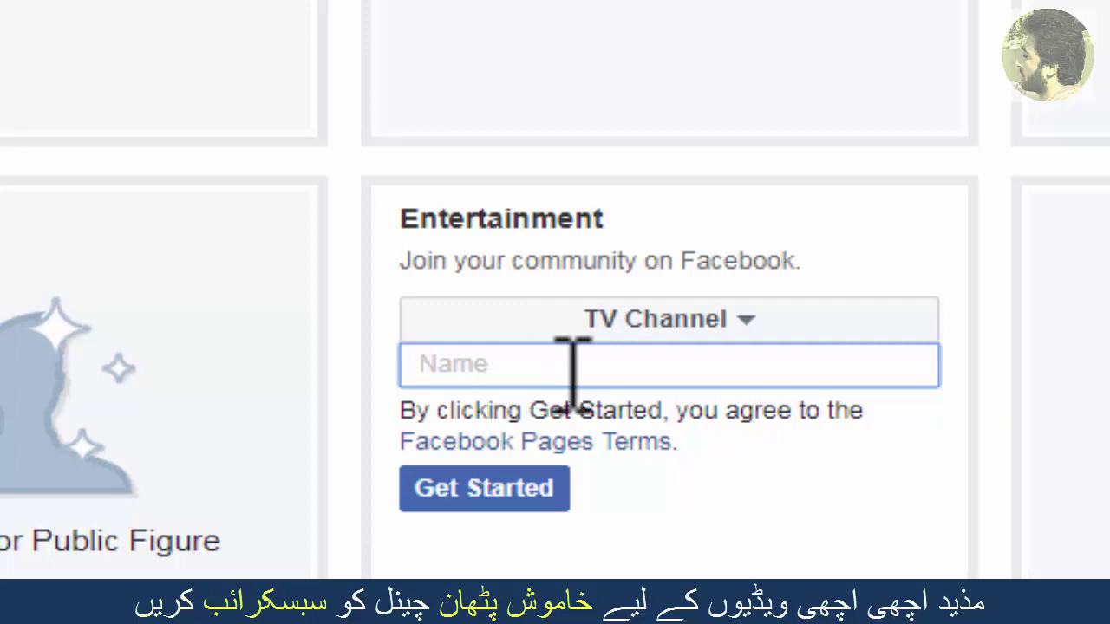
text(Khamosh )
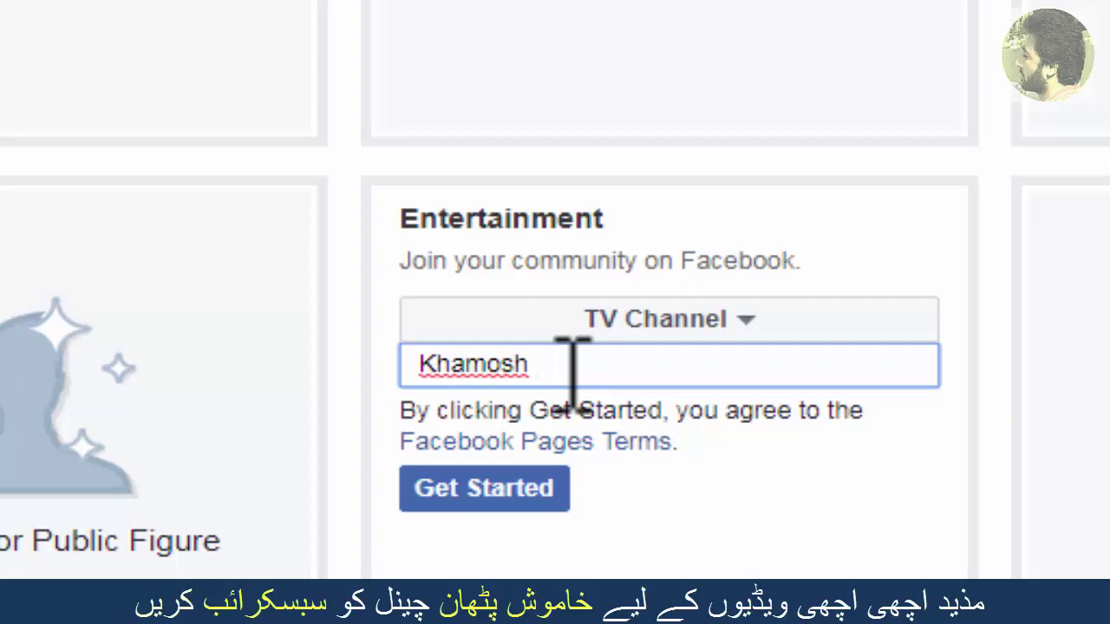
text(Paathan)
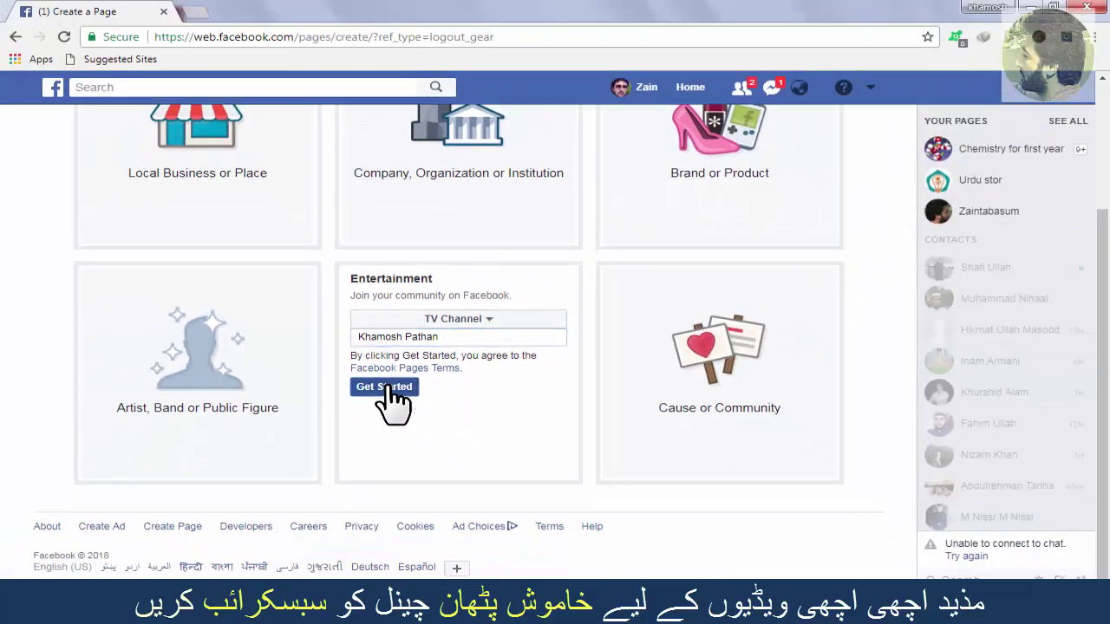
click(421, 408)
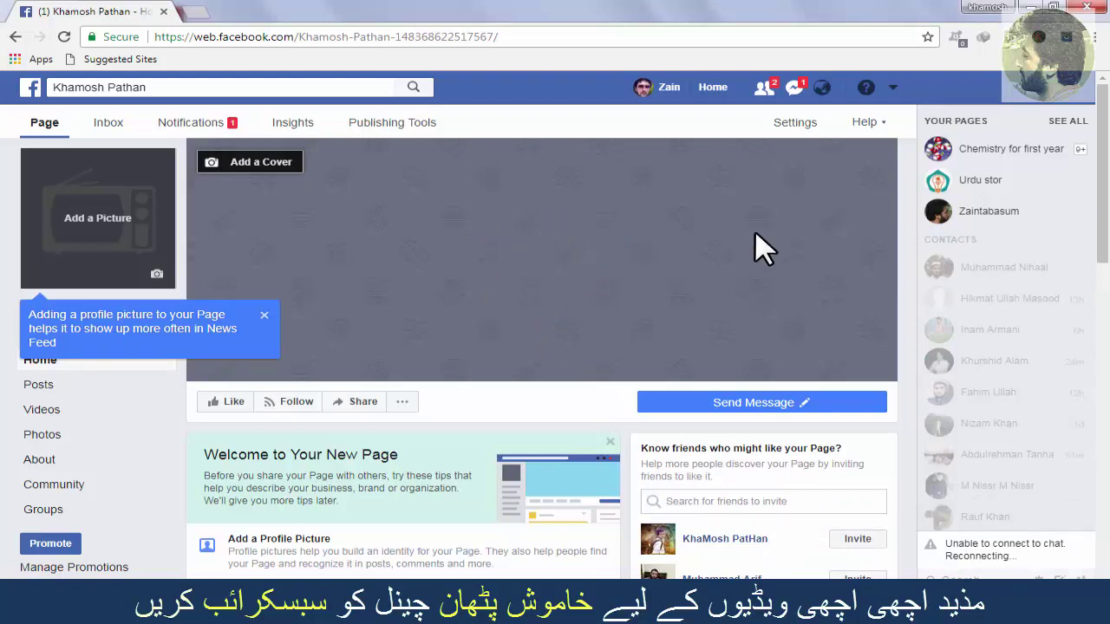
Step: Add "aa - Copy" from the "A first" folder on Local Disk (D:) as the page's profile picture, shift it slightly upward in the crop and save
drag(1105, 171, 1086, 219)
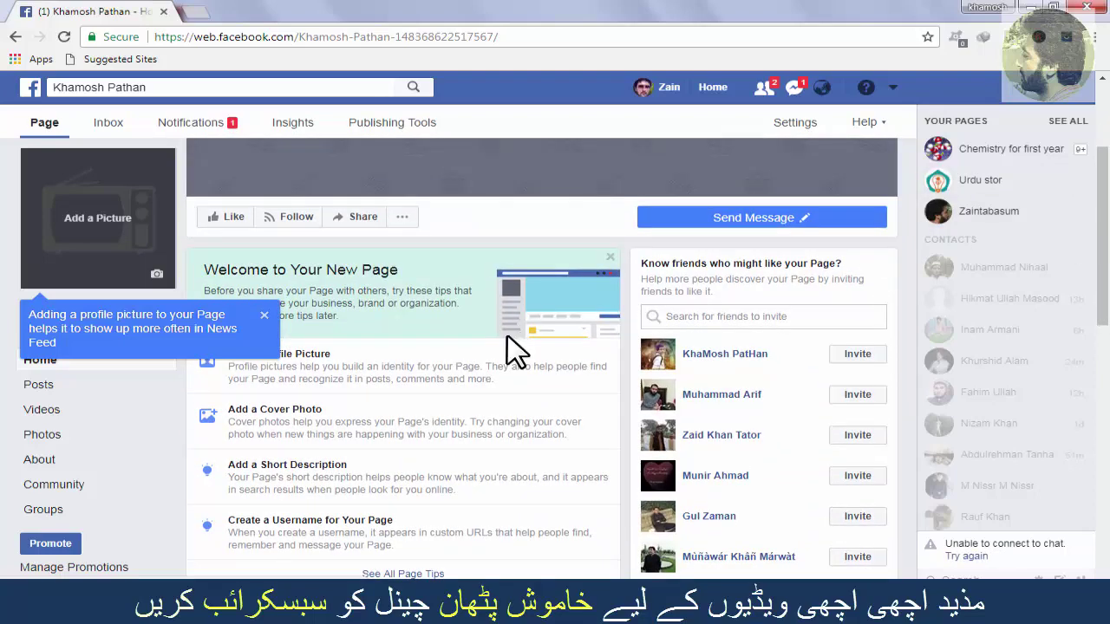
click(264, 315)
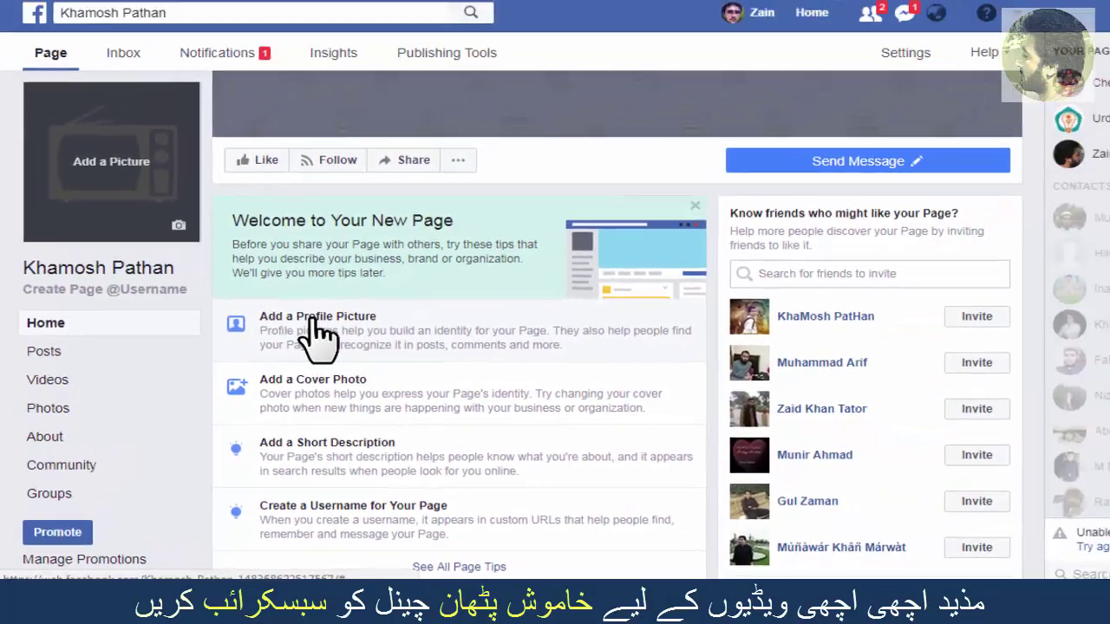
click(420, 215)
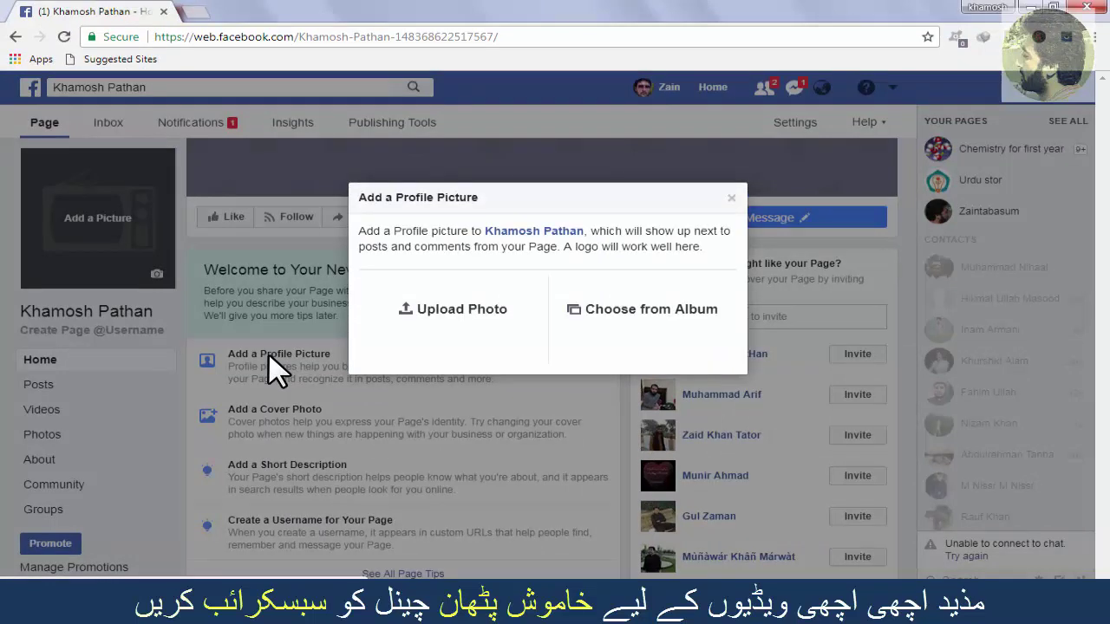
click(464, 327)
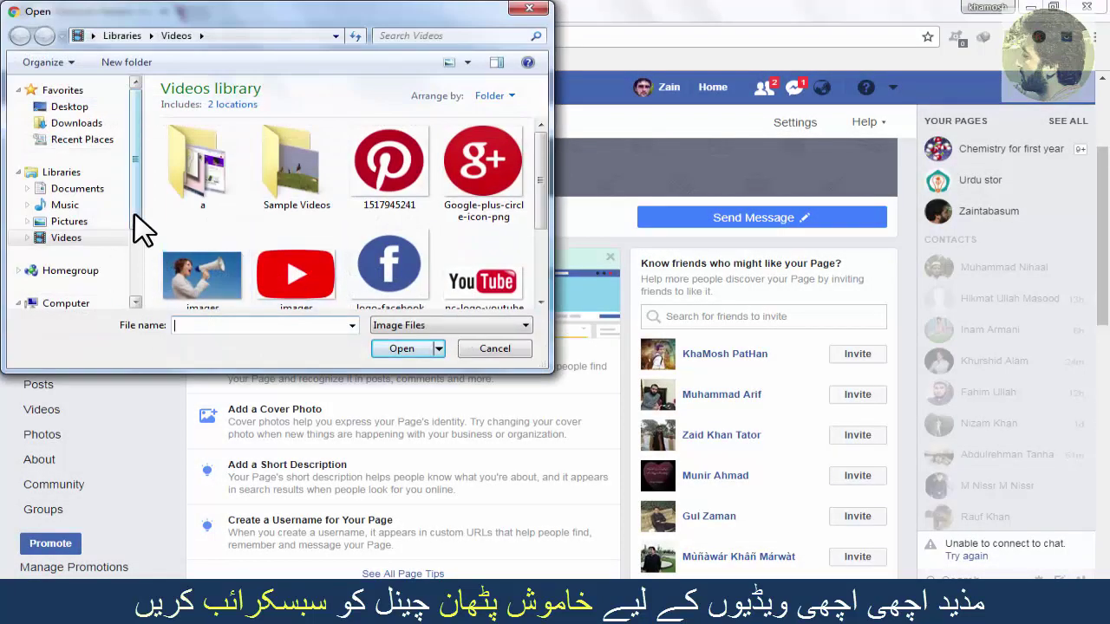
scroll(143, 230, down, 3)
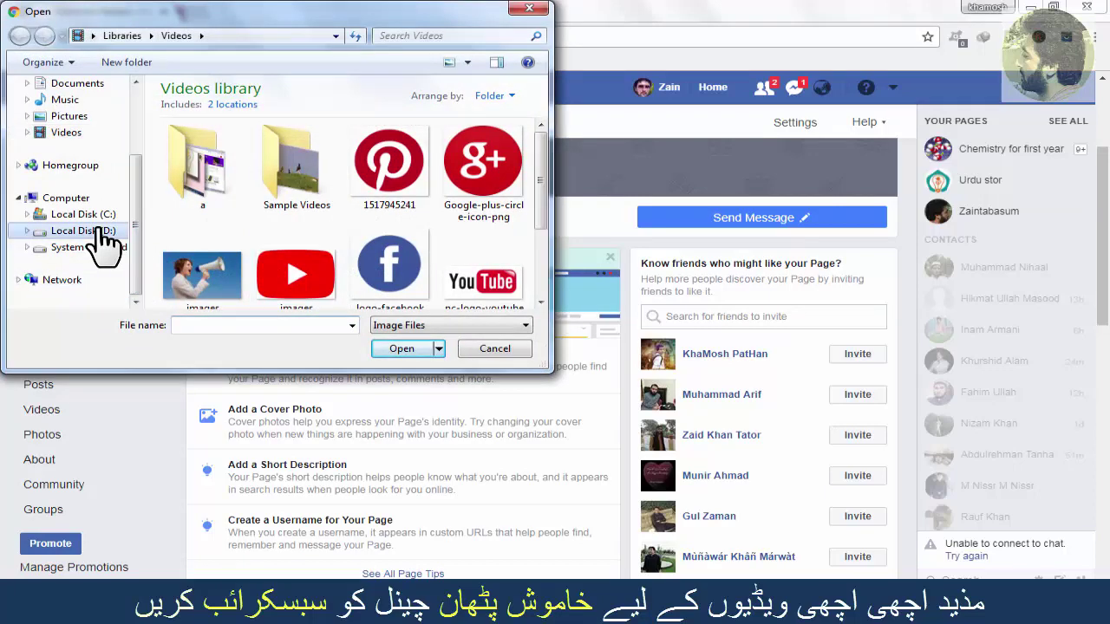
click(100, 232)
double_click(217, 119)
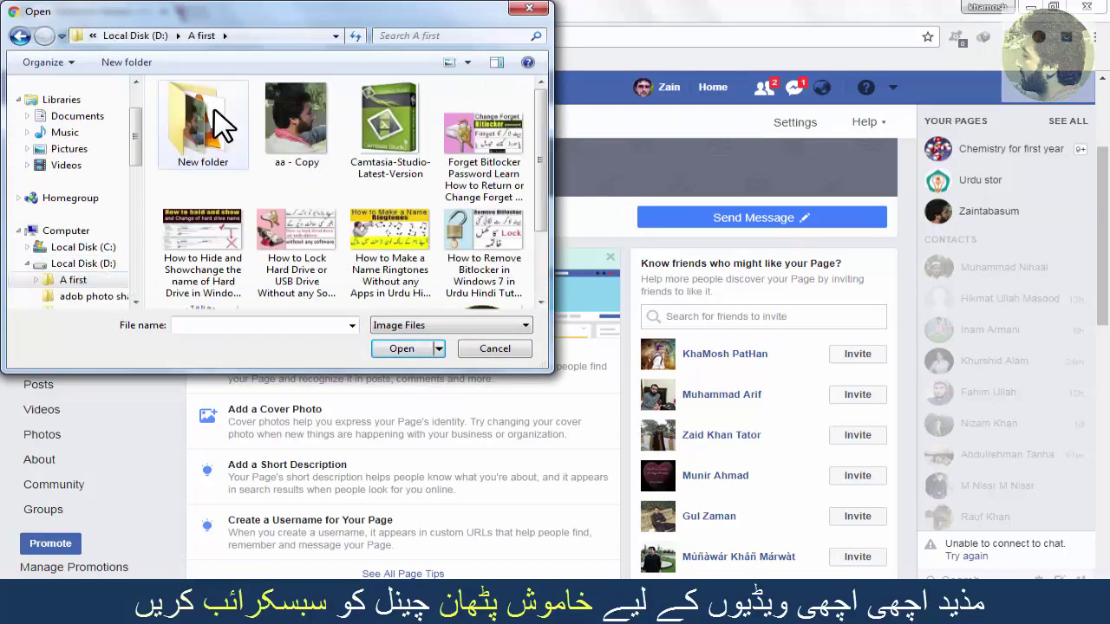
click(290, 108)
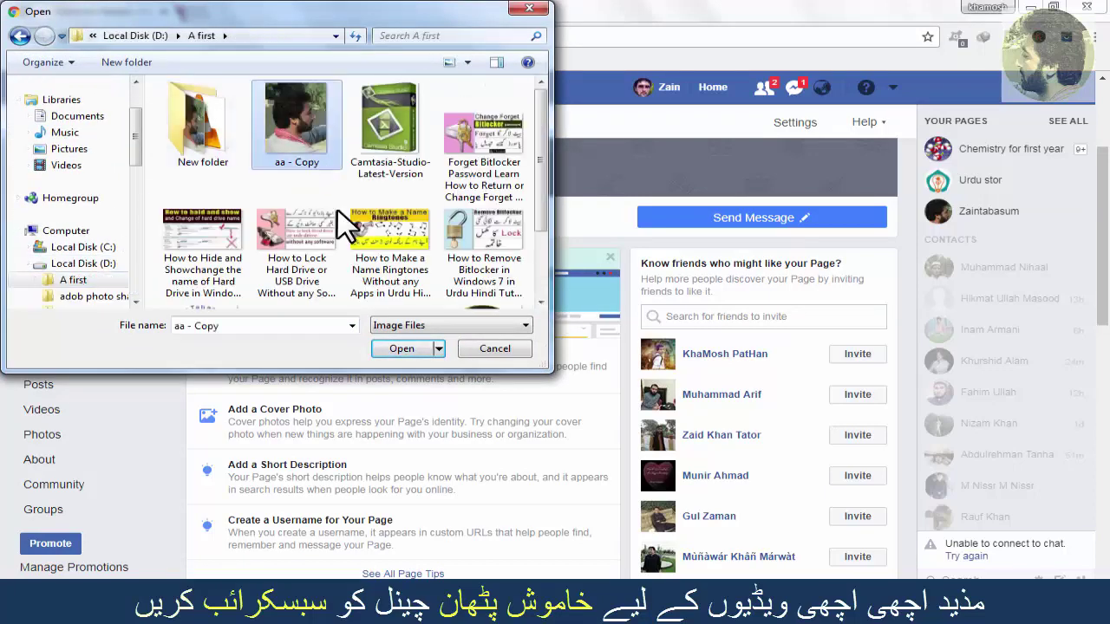
click(401, 349)
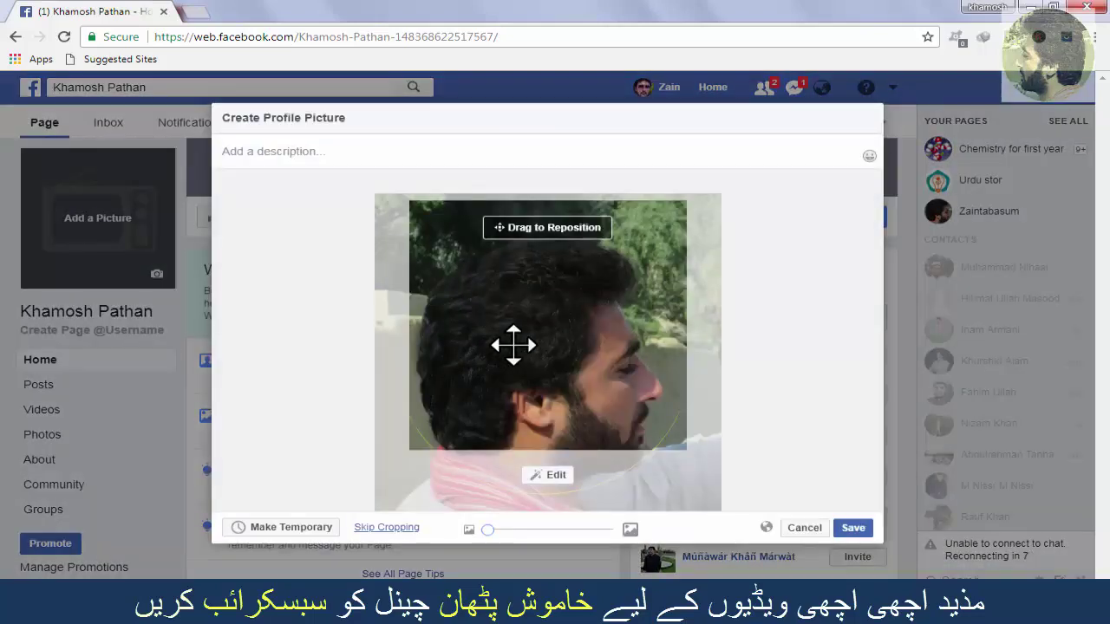
drag(513, 345, 513, 310)
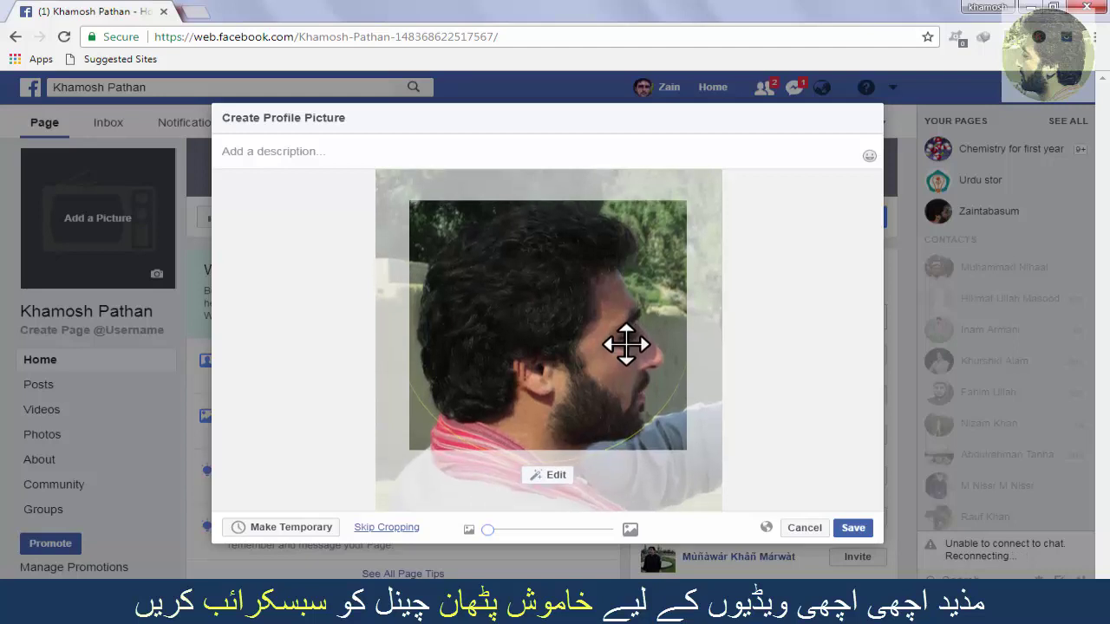
click(851, 528)
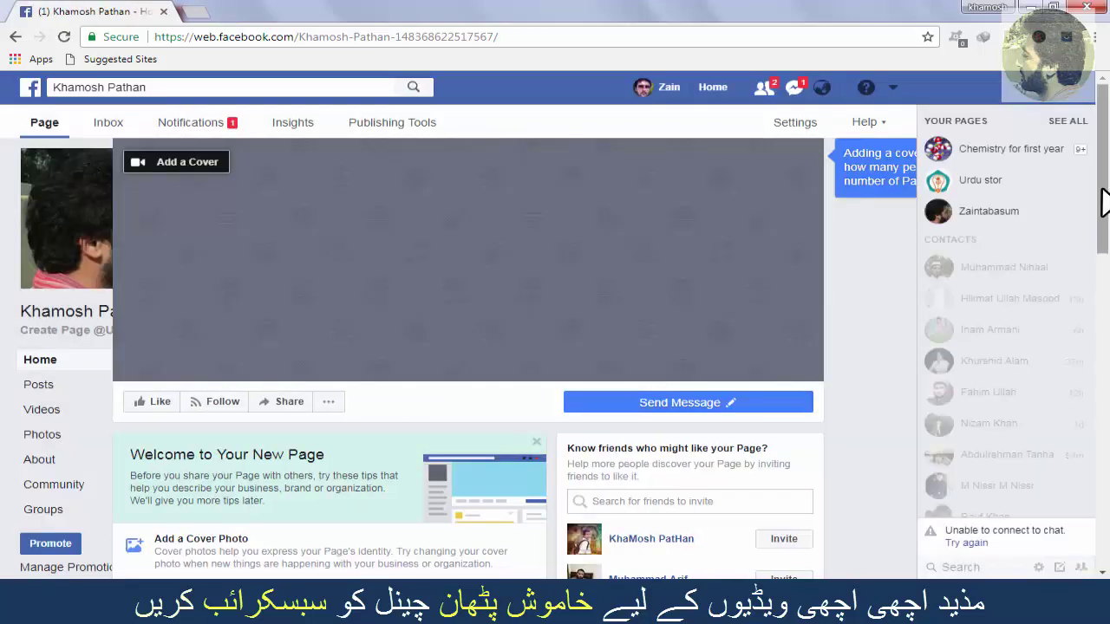
Step: Upload the "faceb page" image from the "channel art" folder on Local Disk (D:) as the page's cover photo
drag(1103, 204, 1094, 277)
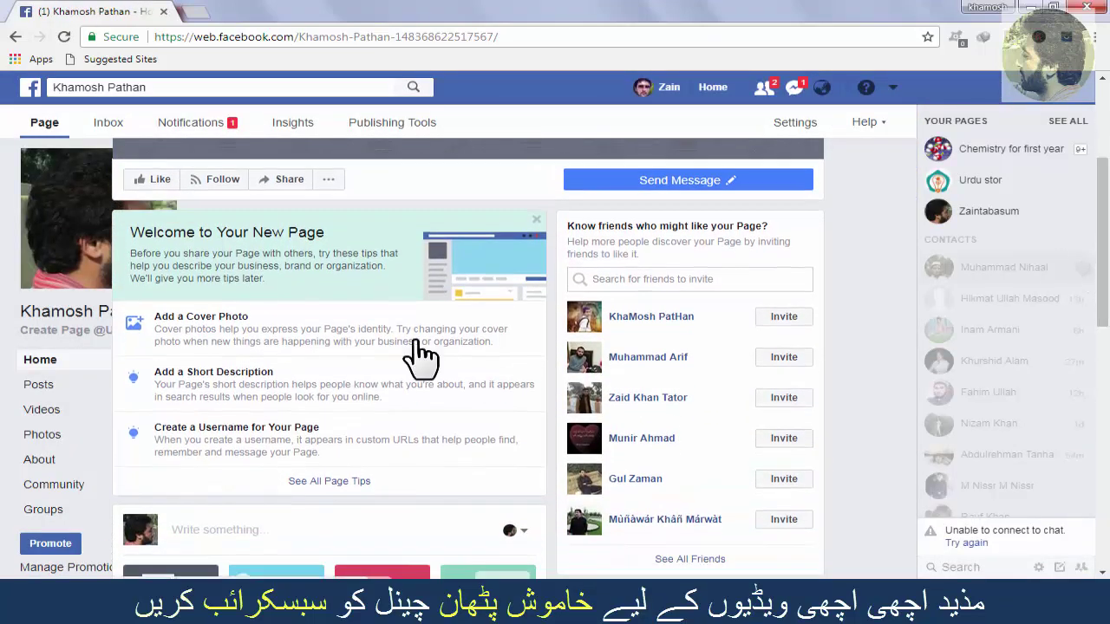
click(202, 322)
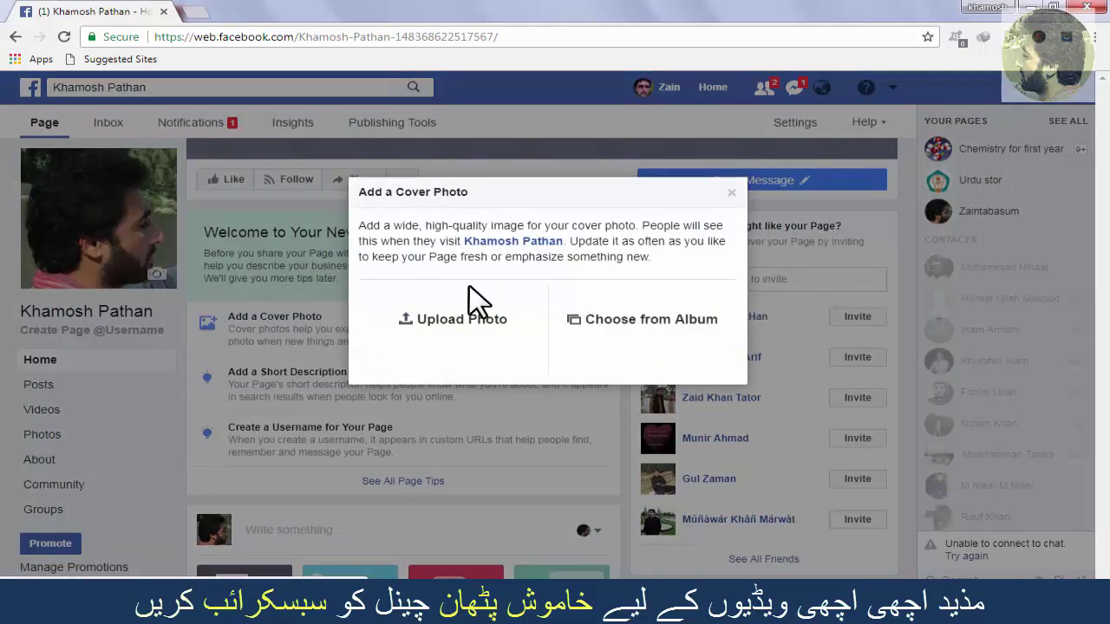
click(460, 334)
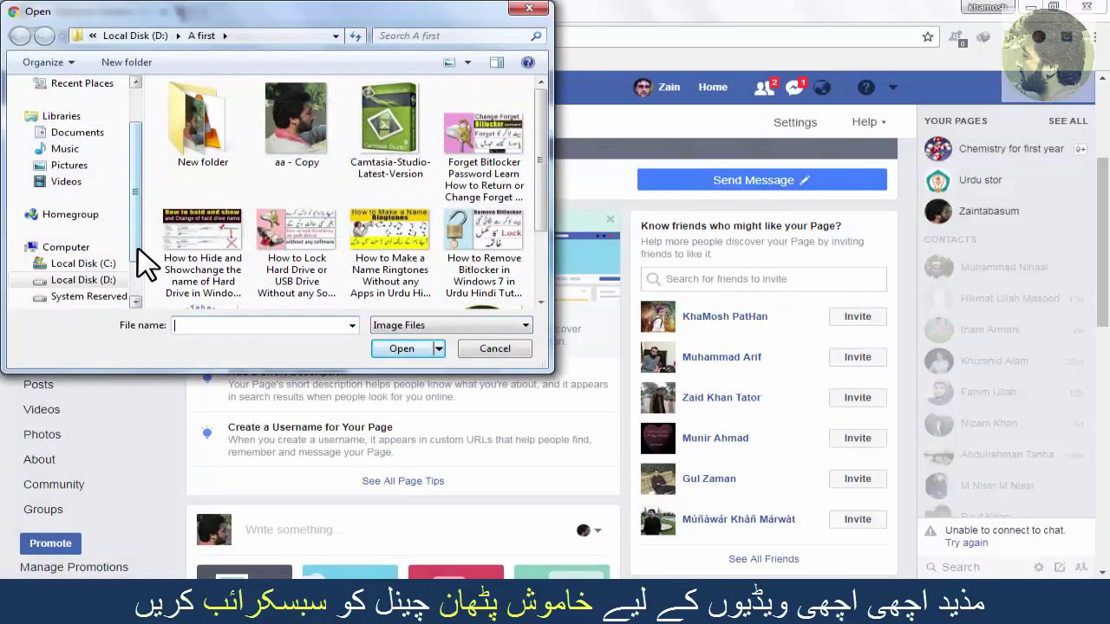
drag(135, 247, 139, 280)
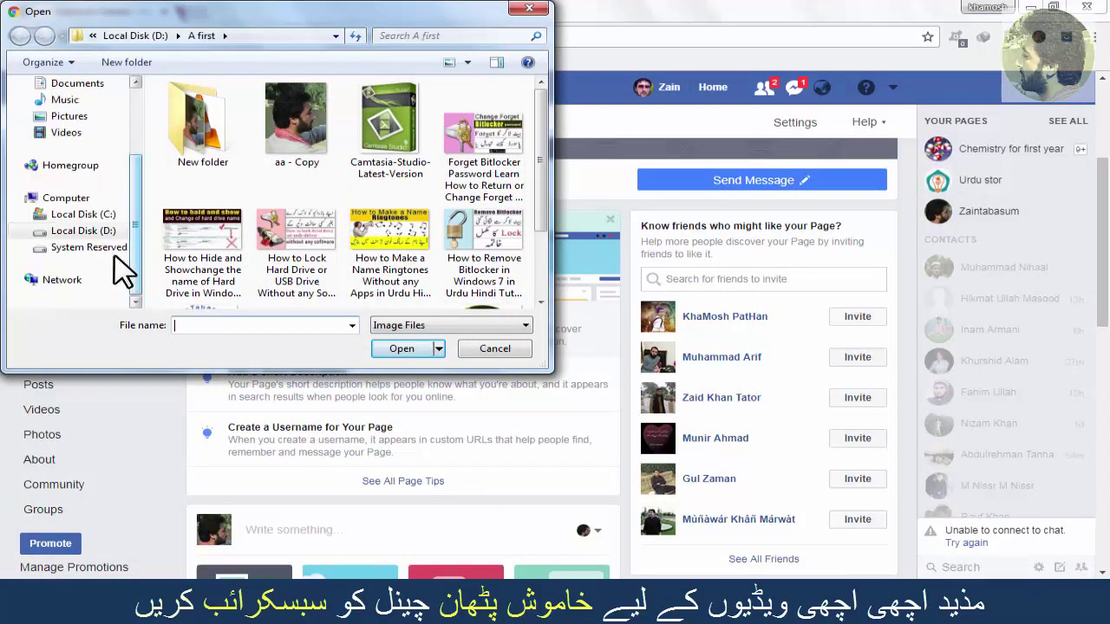
click(106, 233)
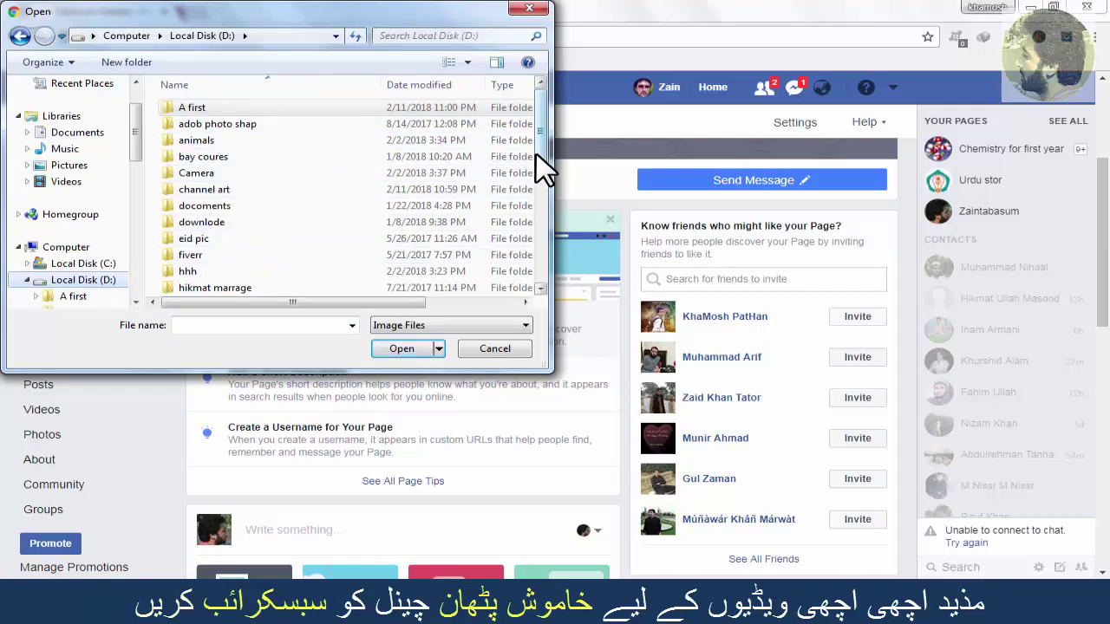
drag(539, 161, 495, 178)
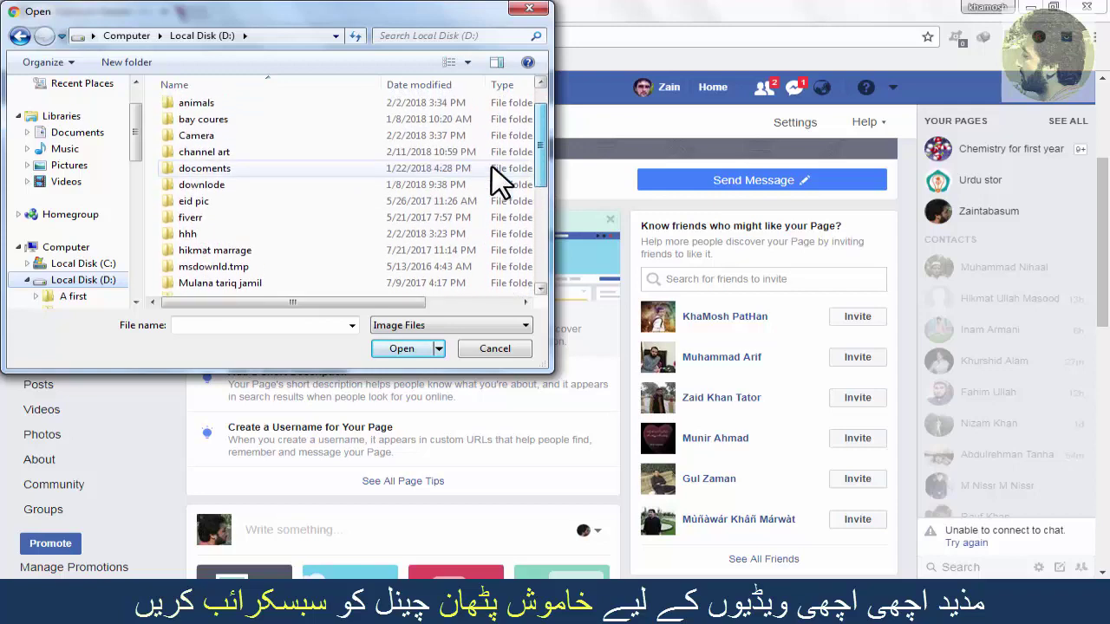
double_click(295, 157)
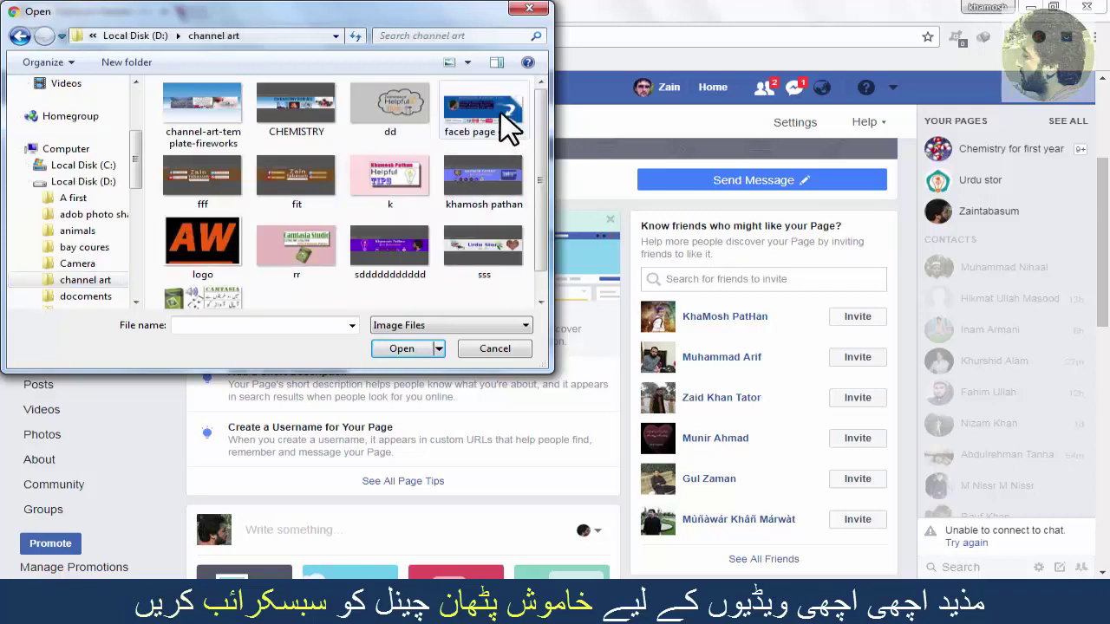
click(501, 115)
click(408, 351)
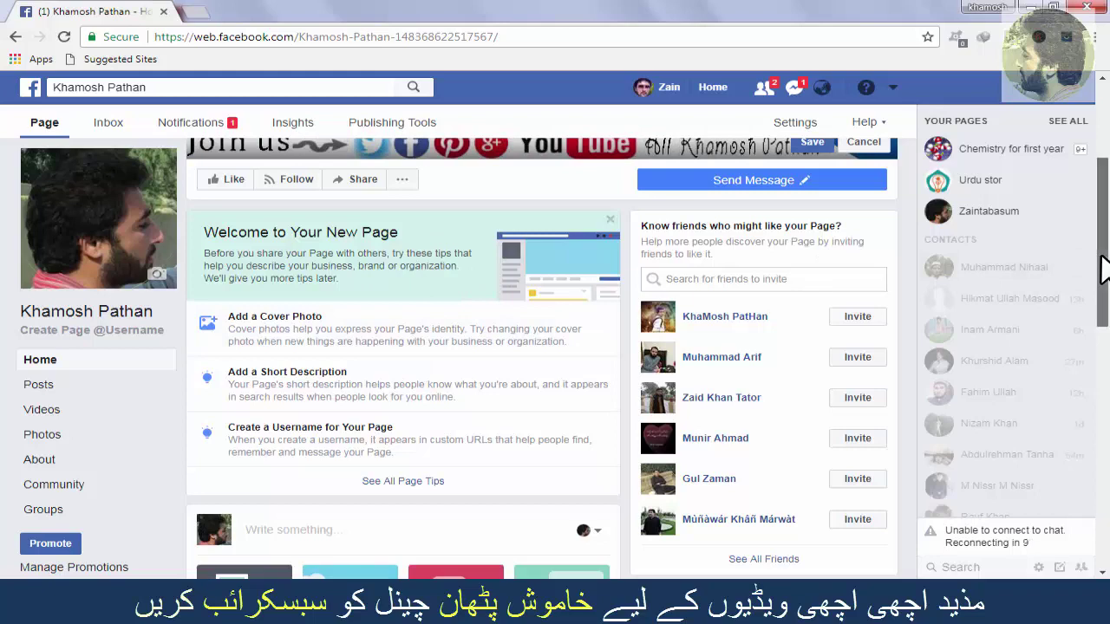
drag(1102, 269, 1102, 179)
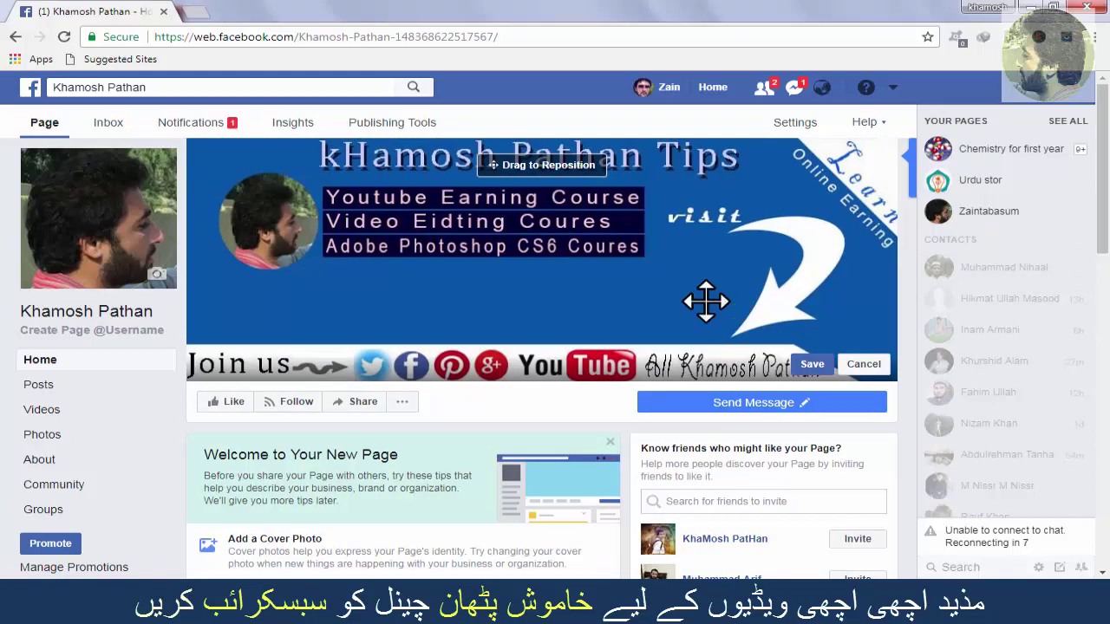
Step: Copy the "Welcome to khamosh pathan page" paragraph from the open WordPad document into the Facebook page's short description and save it
scroll(622, 346, down, 3)
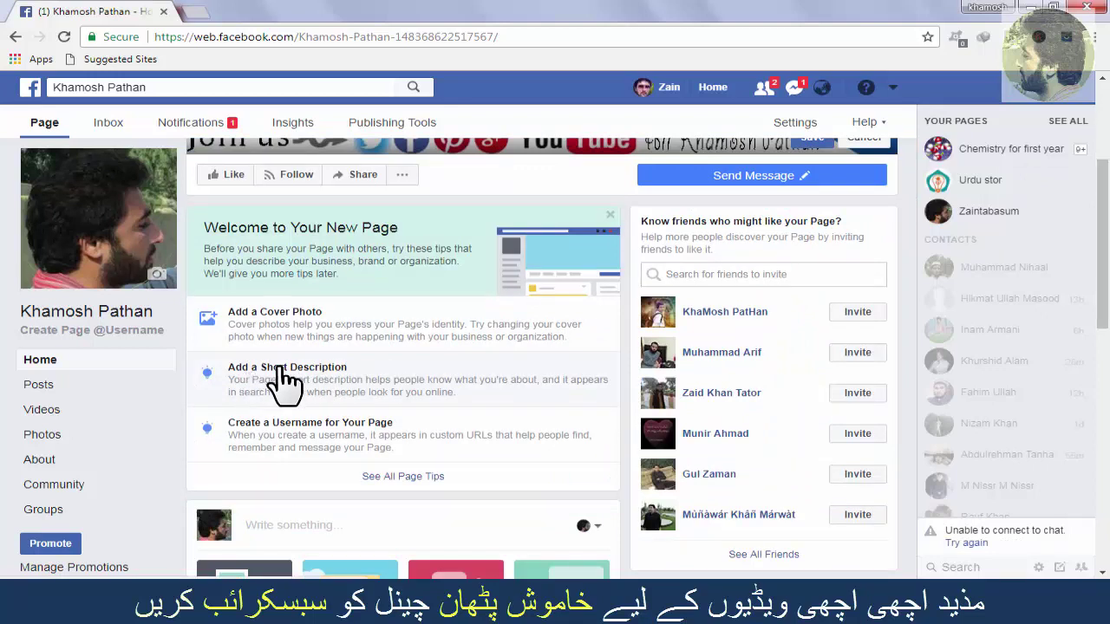
click(281, 371)
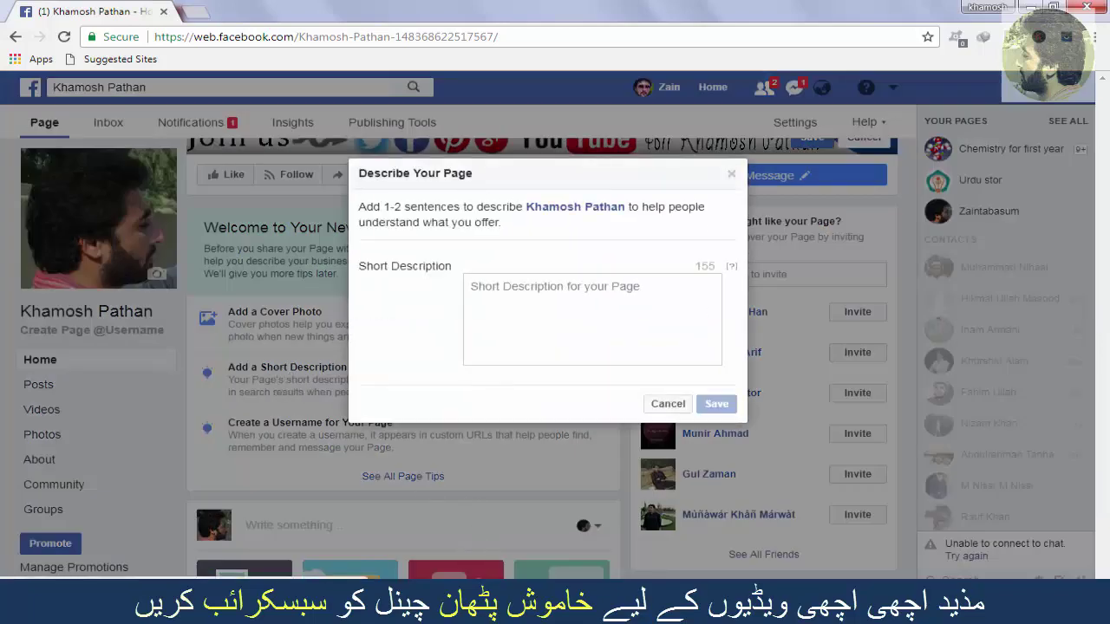
click(398, 606)
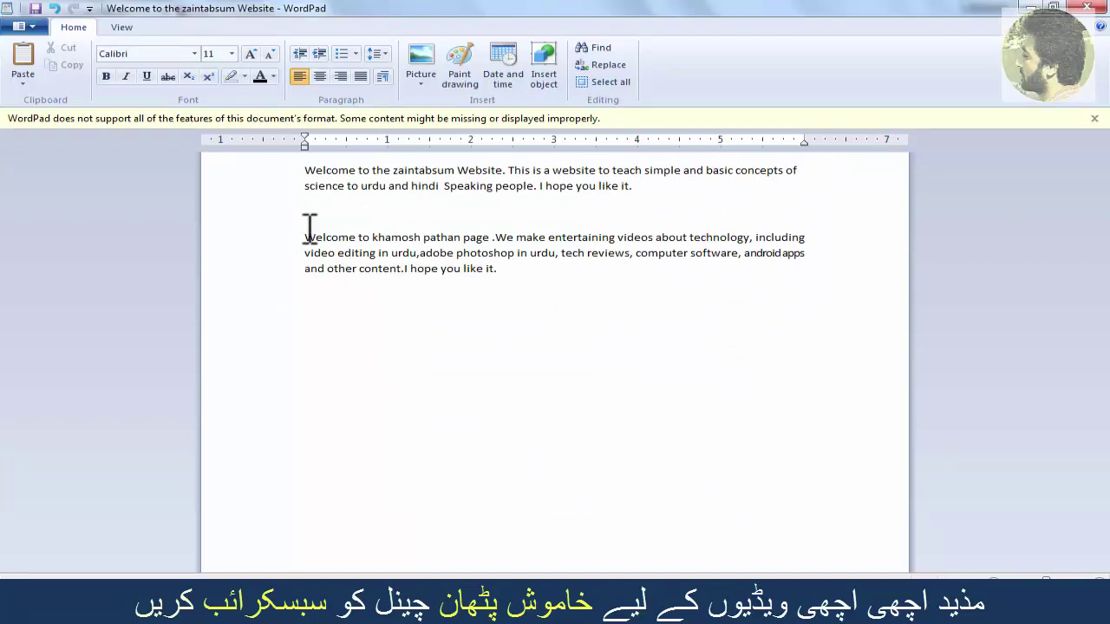
drag(309, 234, 500, 290)
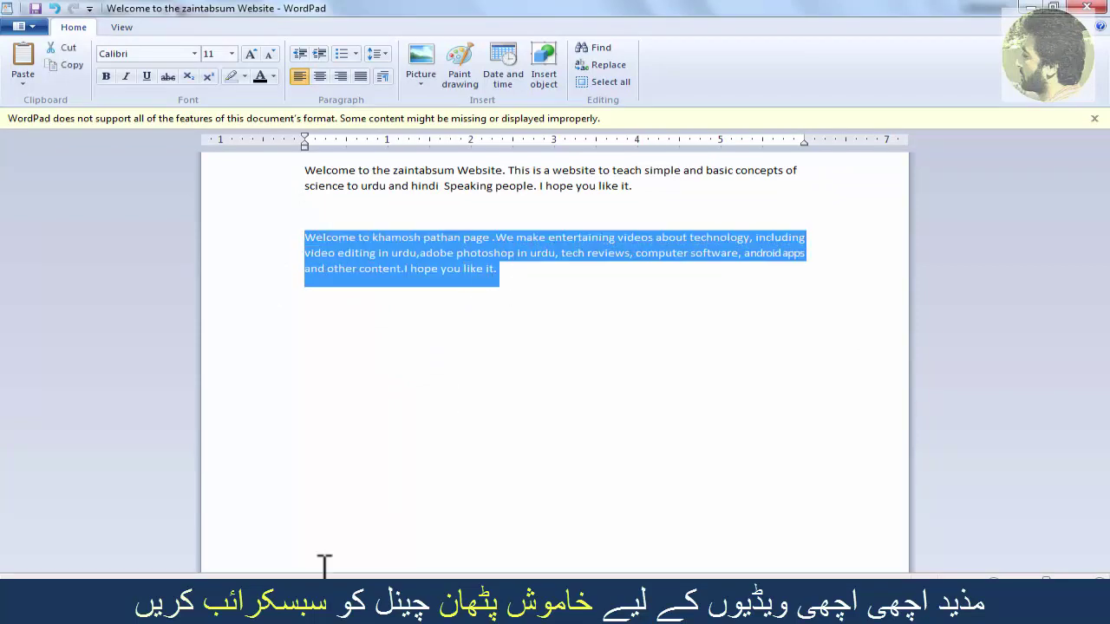
key(alt+Tab)
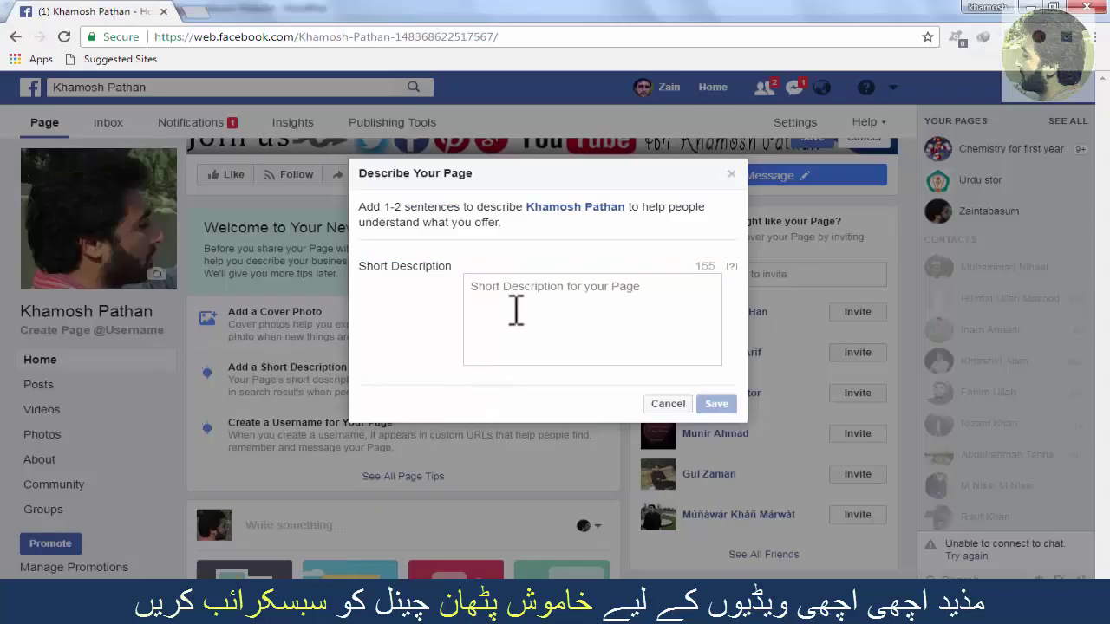
text(Welcome to khamosh pathan page .We make entertaining videos about technology, including video editing in urdu,adobe photoshop in urdu, tech reviews, comput)
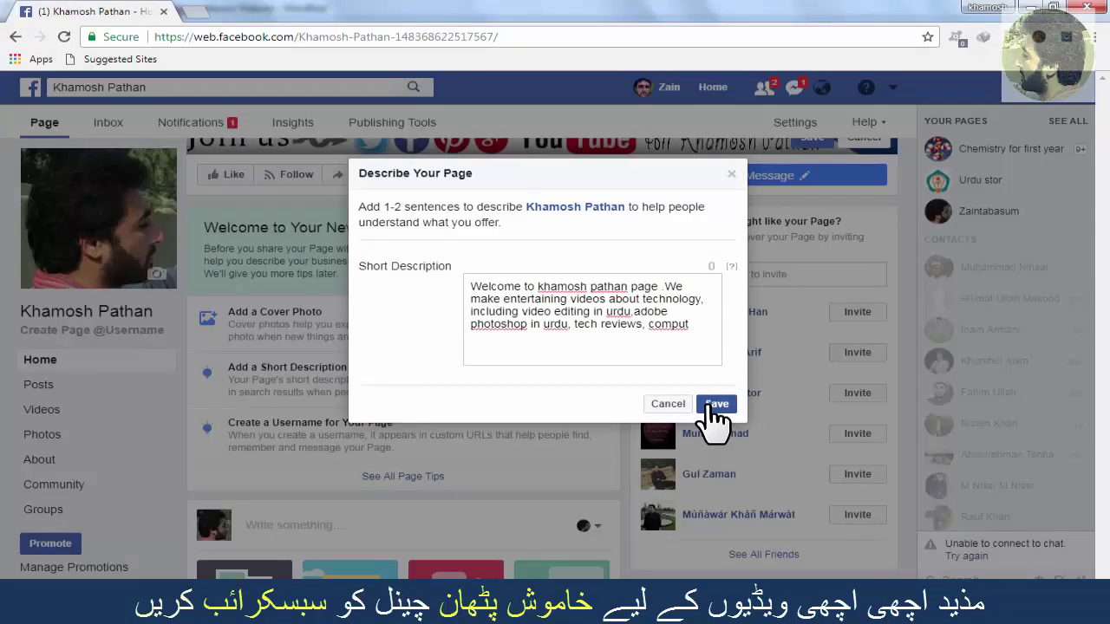
click(713, 408)
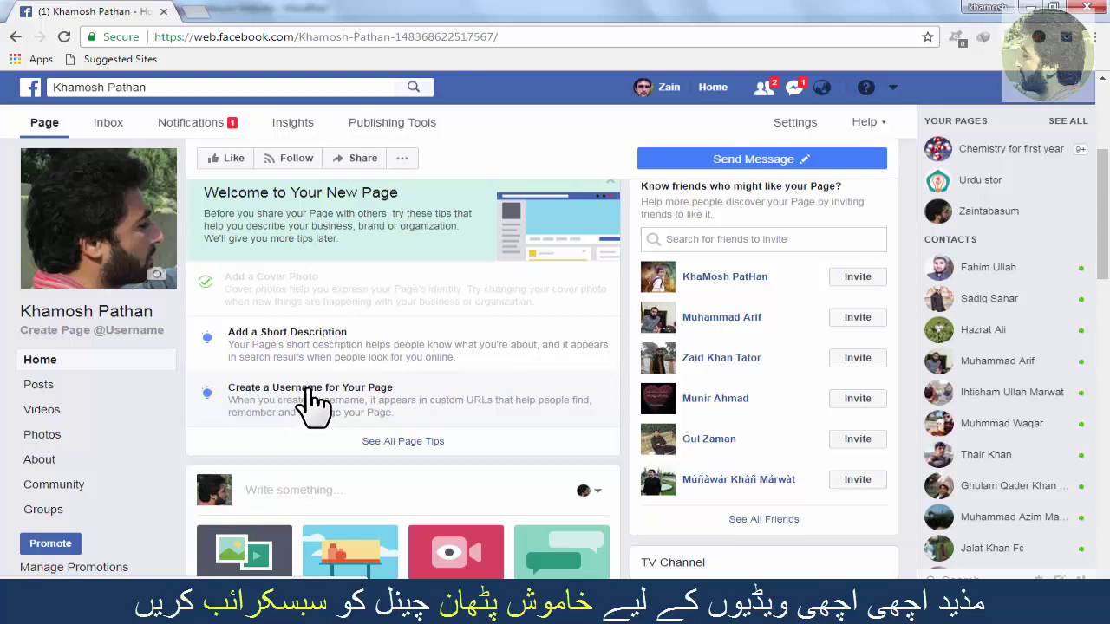
click(310, 398)
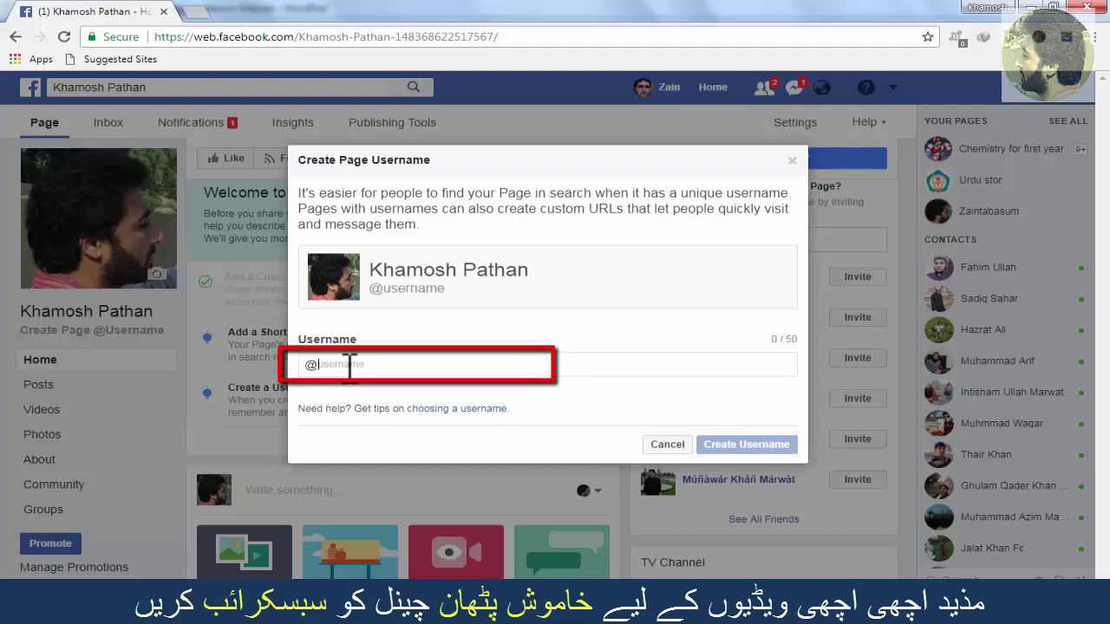
text(1khamoshpathan)
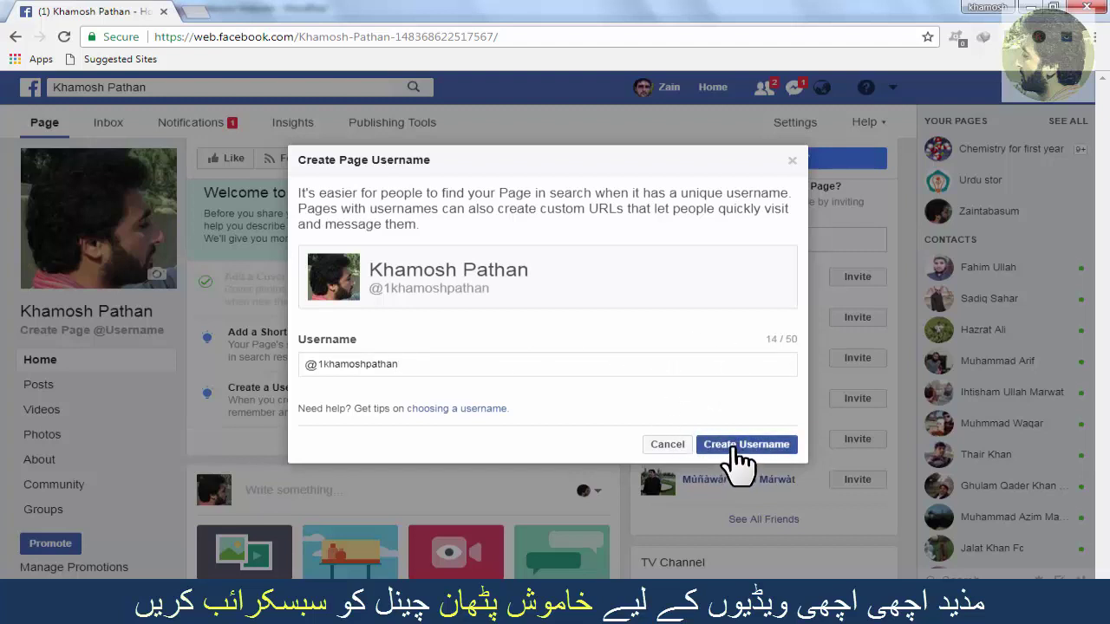
click(735, 448)
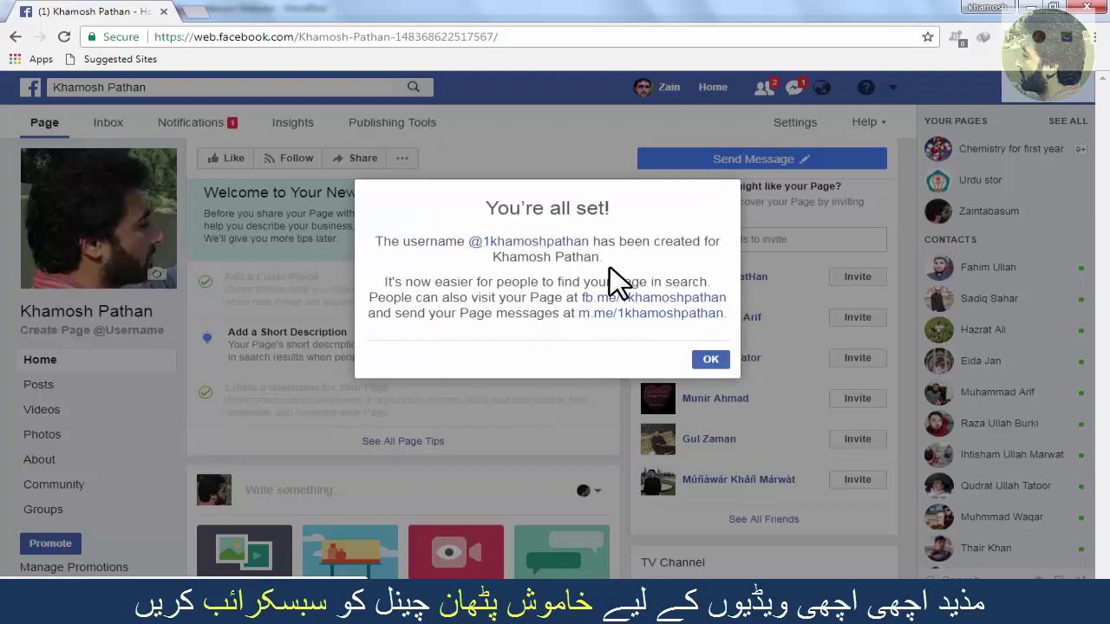
click(710, 361)
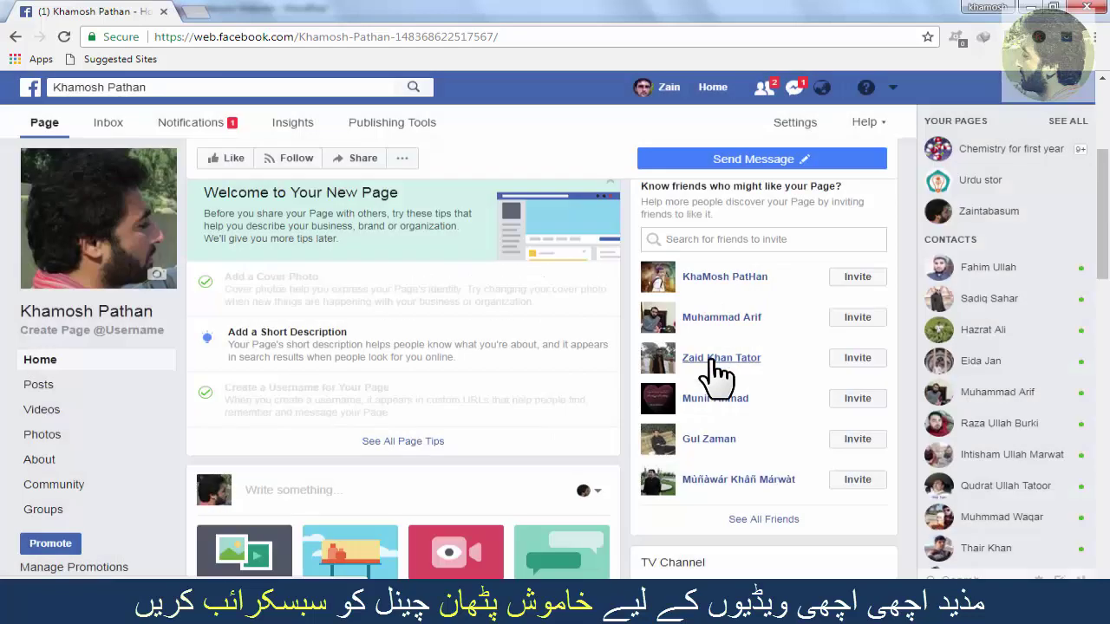
Step: Review the page's cover and notifications, then return to the page and examine the suggestions for friends to invite
mouse_move(713, 361)
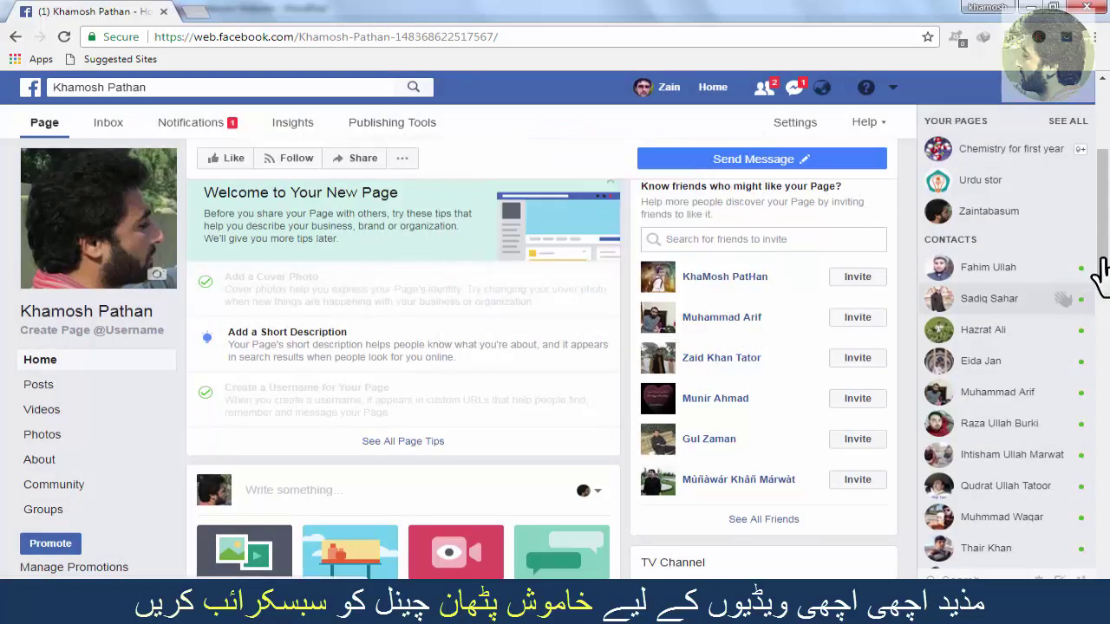
drag(1101, 236, 1099, 130)
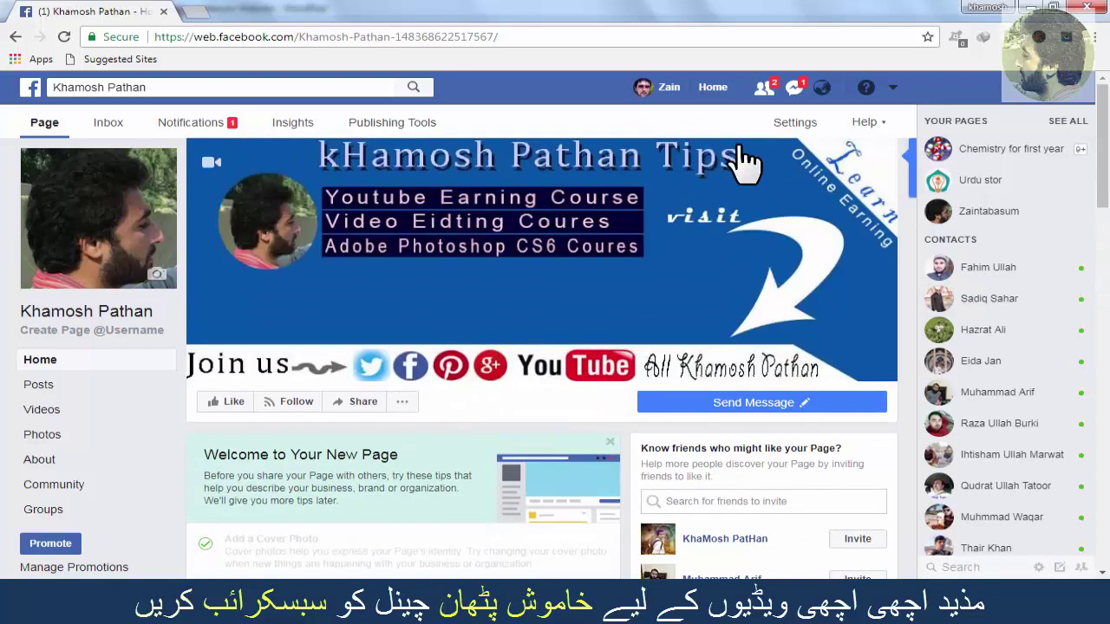
click(195, 128)
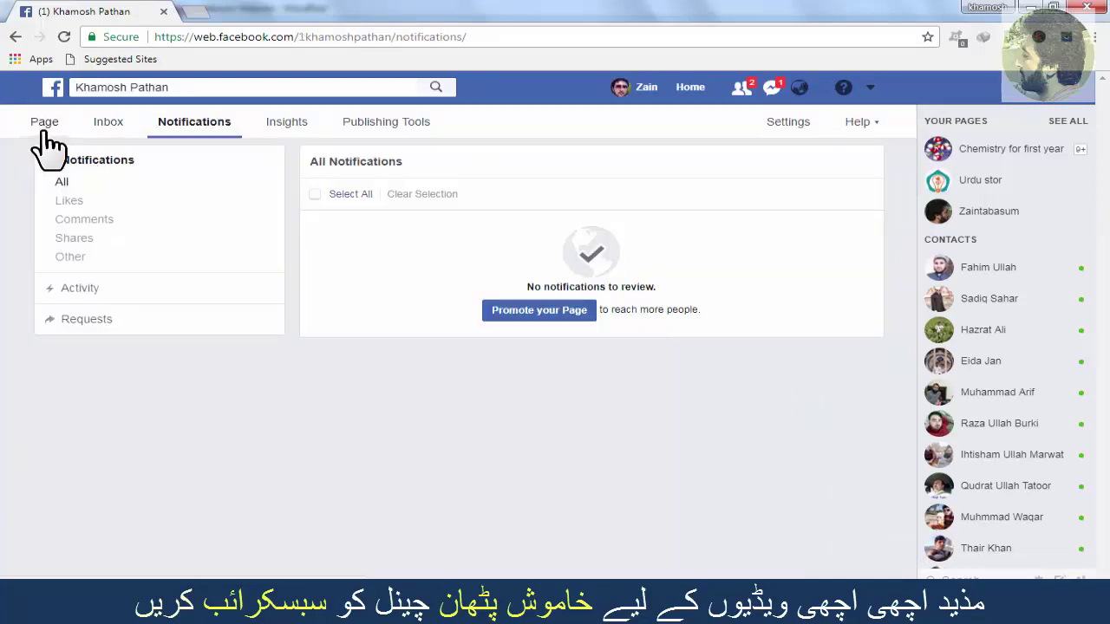
click(43, 130)
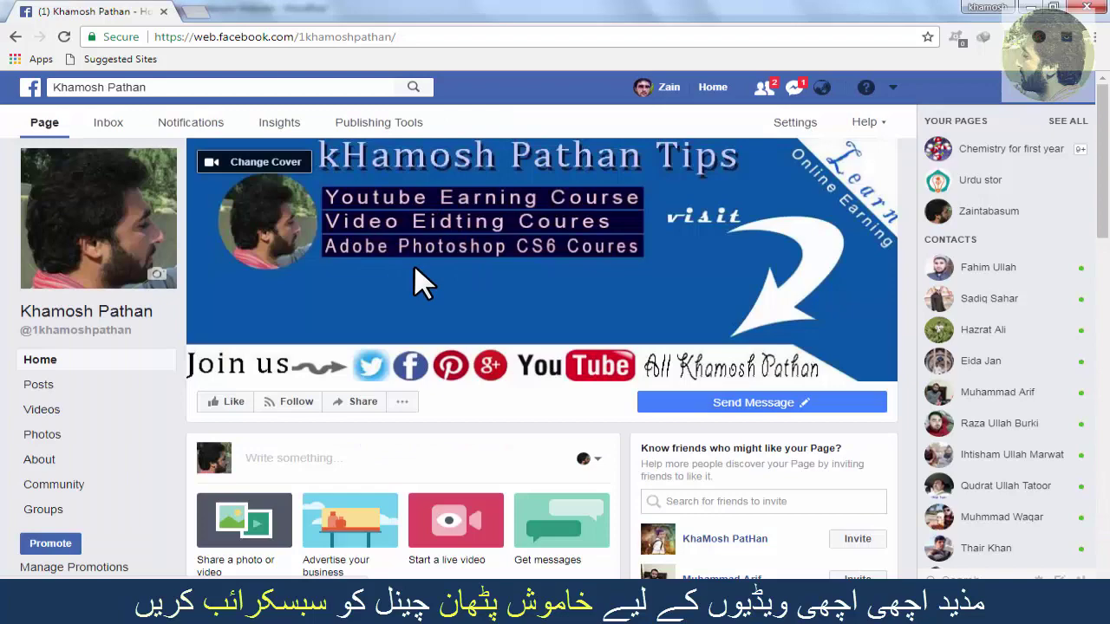
drag(1103, 148, 1093, 227)
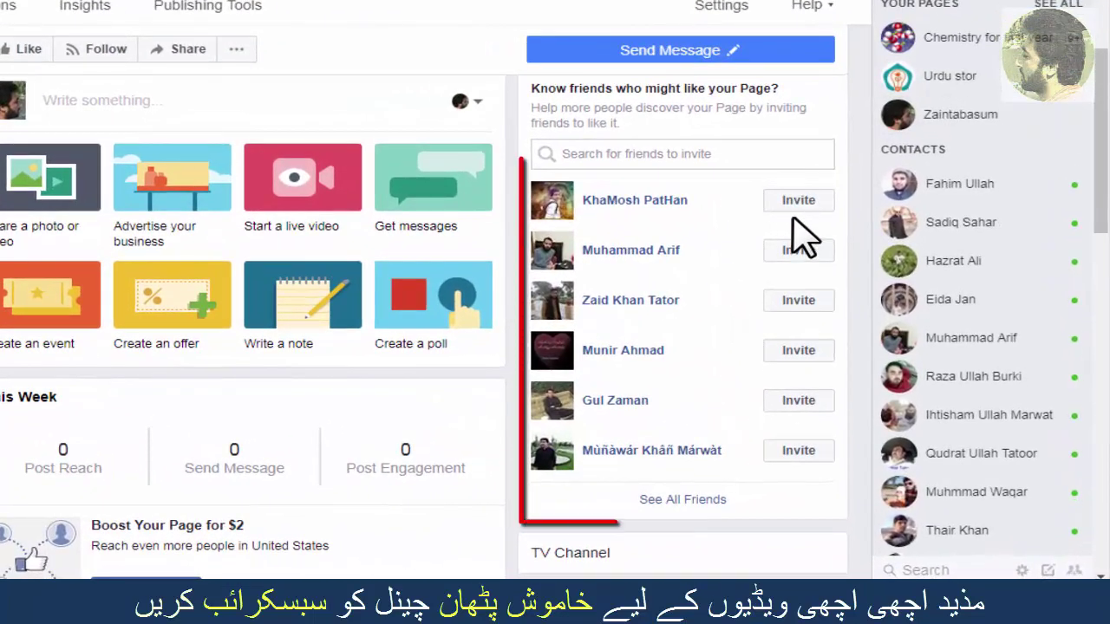